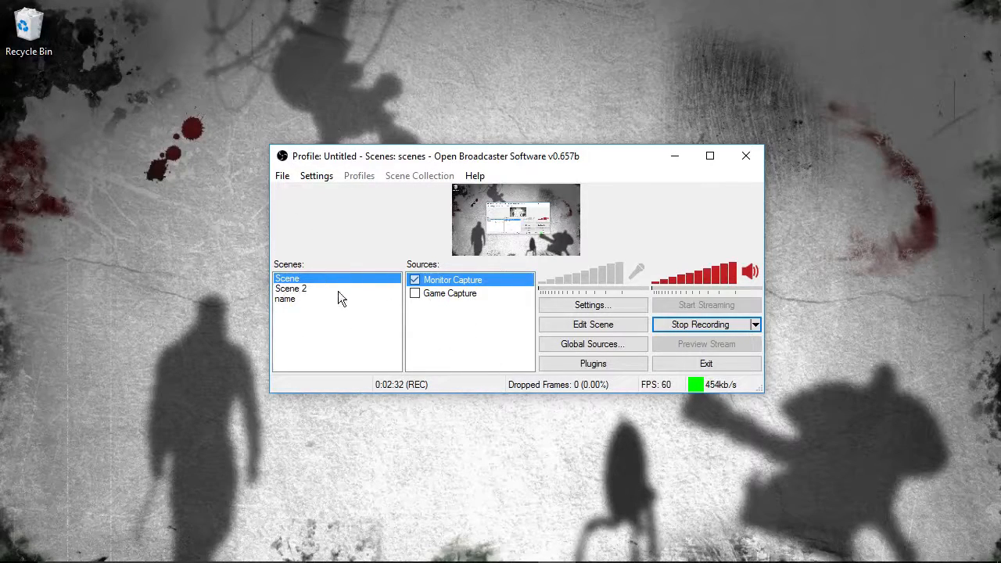
View the options available for scenes and the list of source types that can be added
right_click(353, 312)
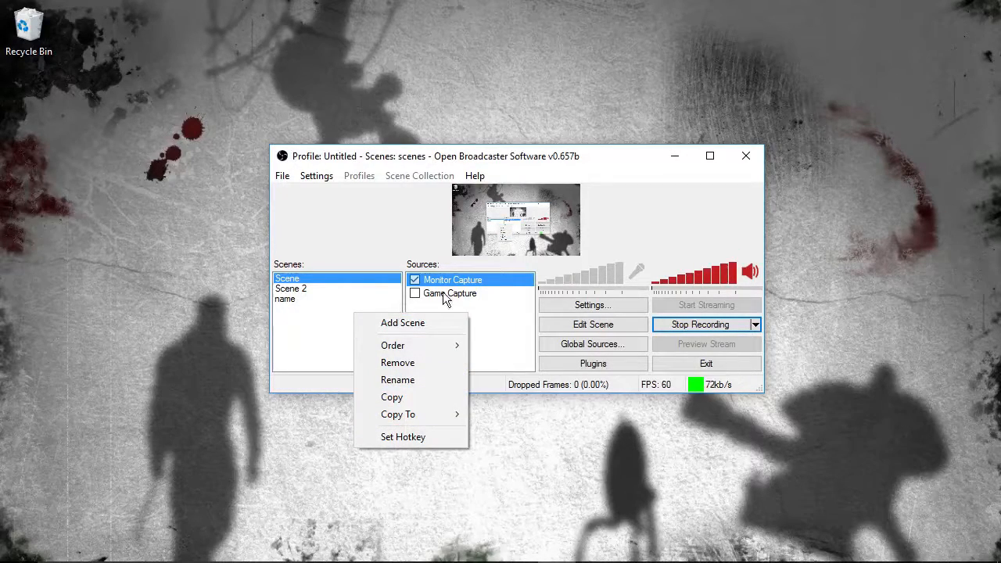
right_click(489, 311)
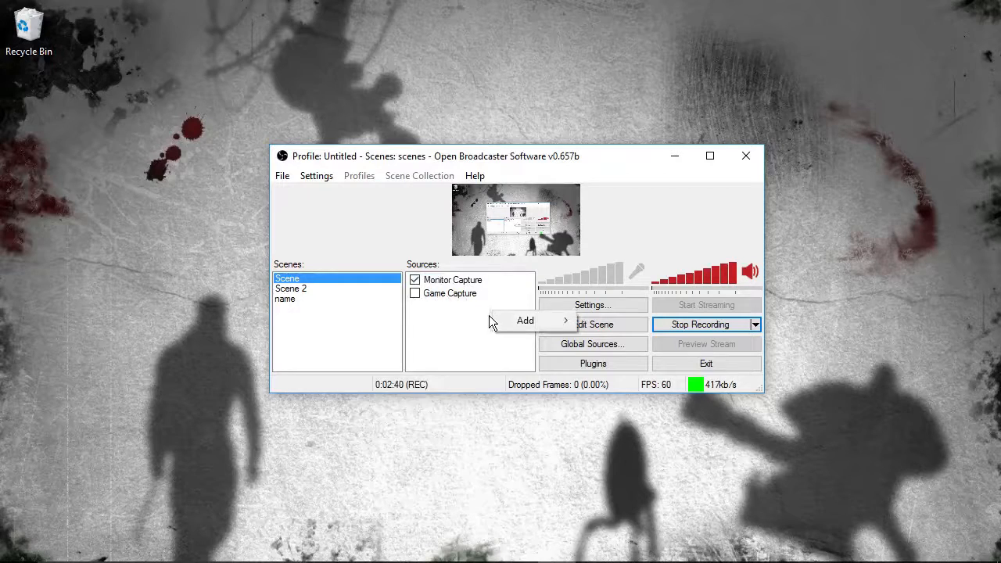
mouse_move(516, 317)
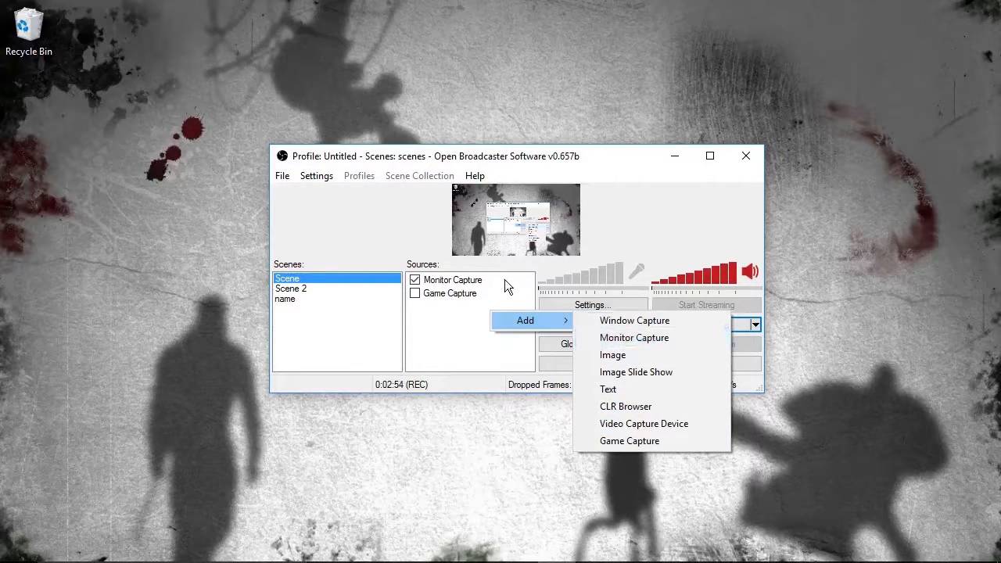
Review the properties of the Monitor Capture source and close them without saving
right_click(479, 285)
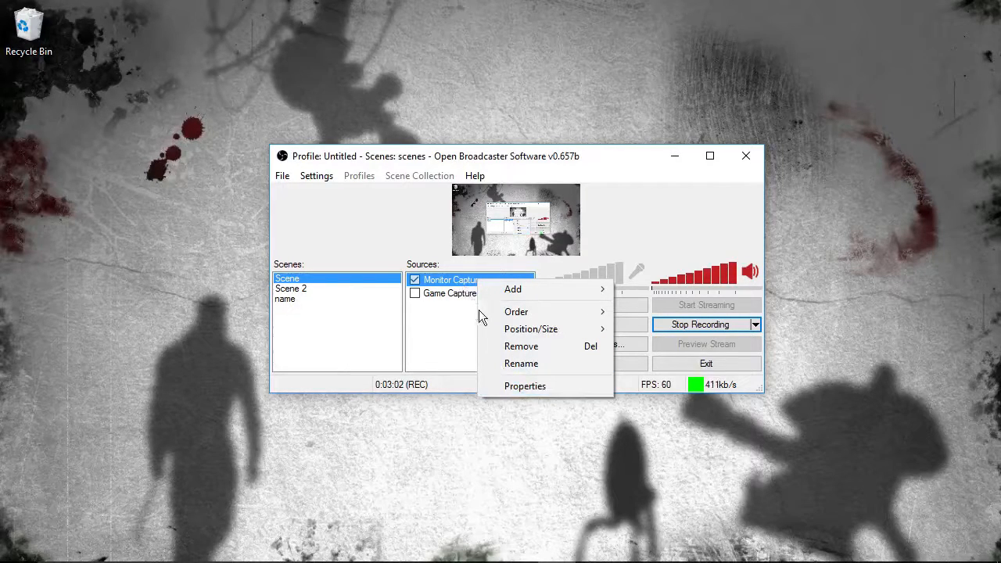
click(520, 388)
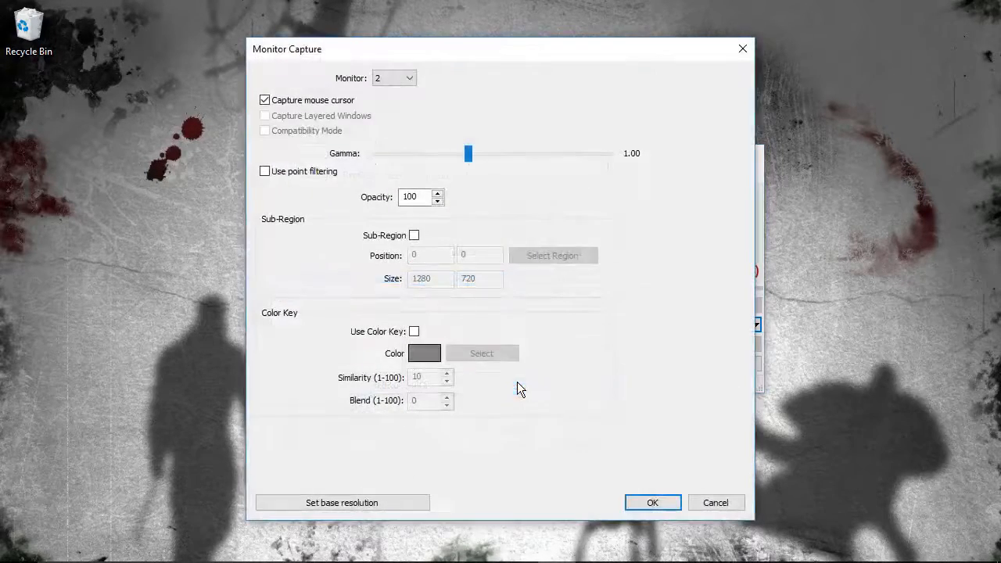
click(716, 503)
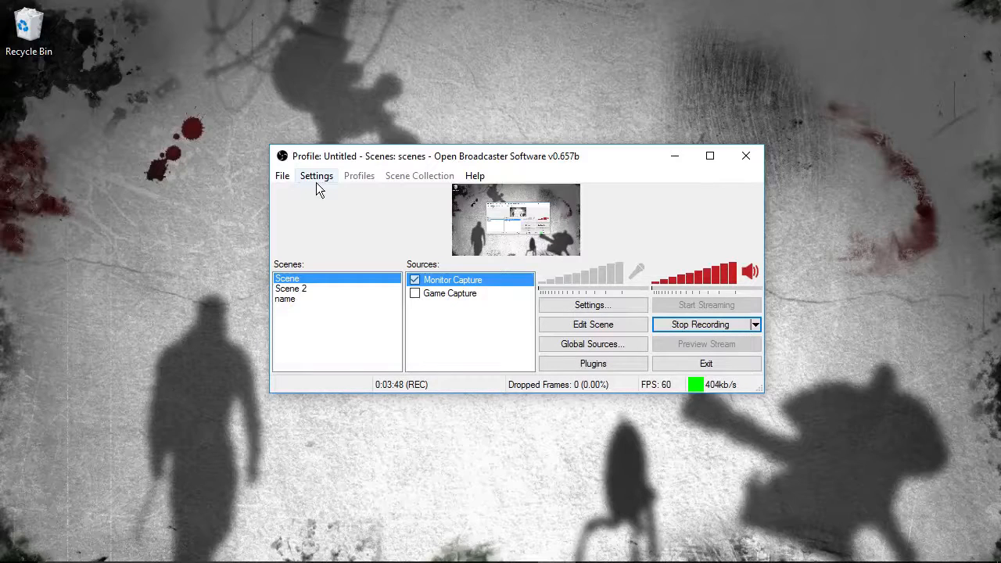
Open the general settings and look through the available interface languages without choosing another one
click(315, 180)
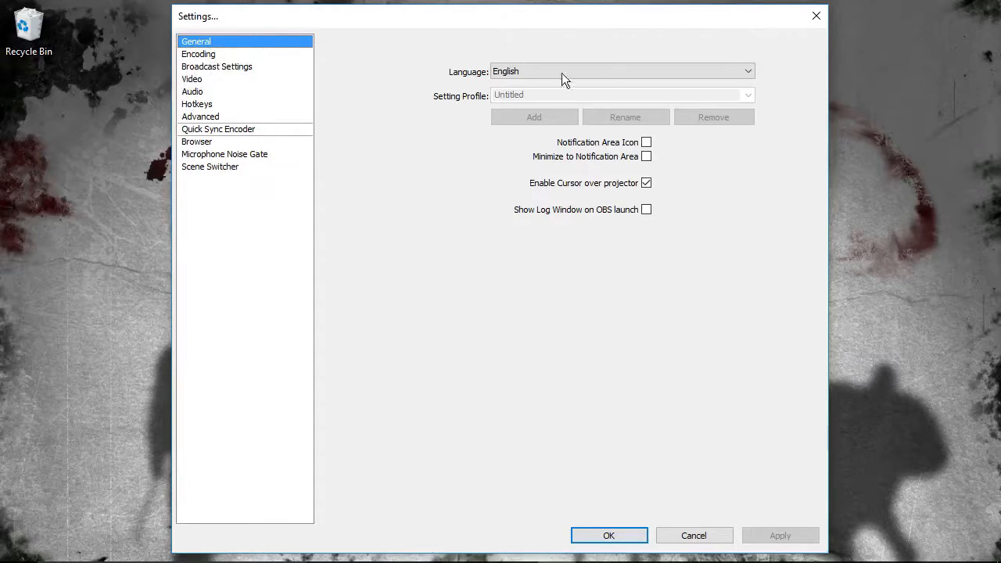
click(620, 70)
click(621, 71)
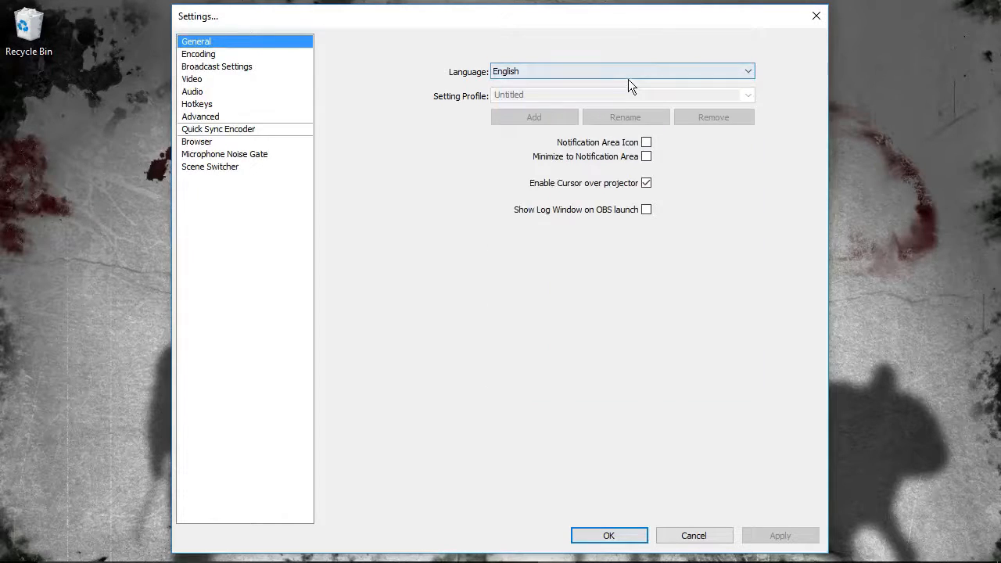
click(550, 69)
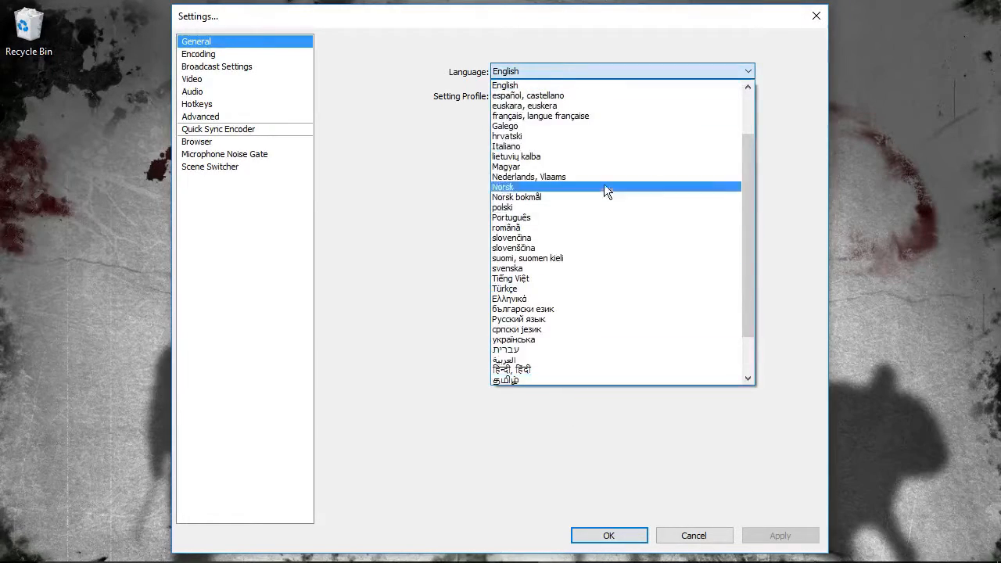
click(406, 226)
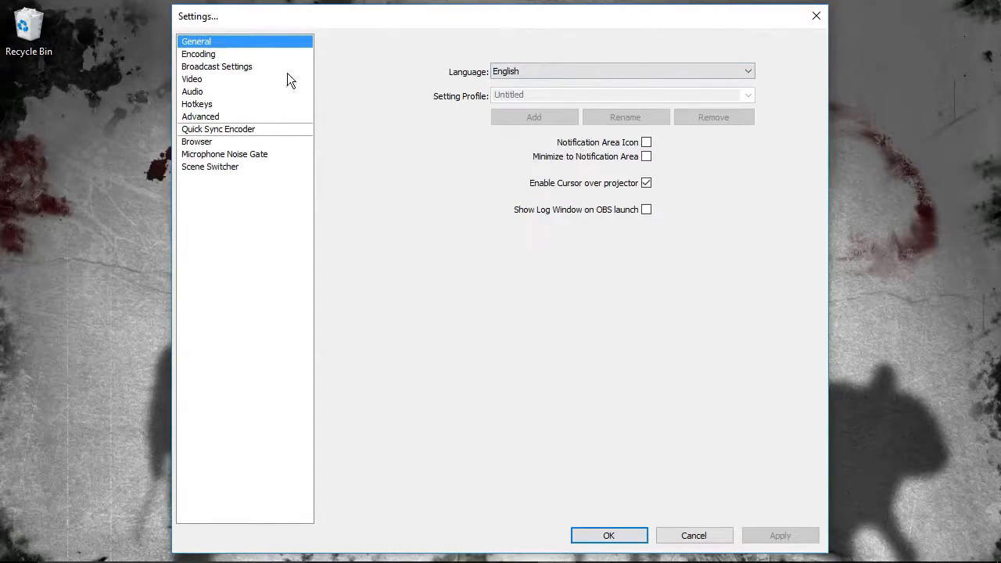
Examine the Quality Balance choices in the video encoding settings without picking one
click(205, 53)
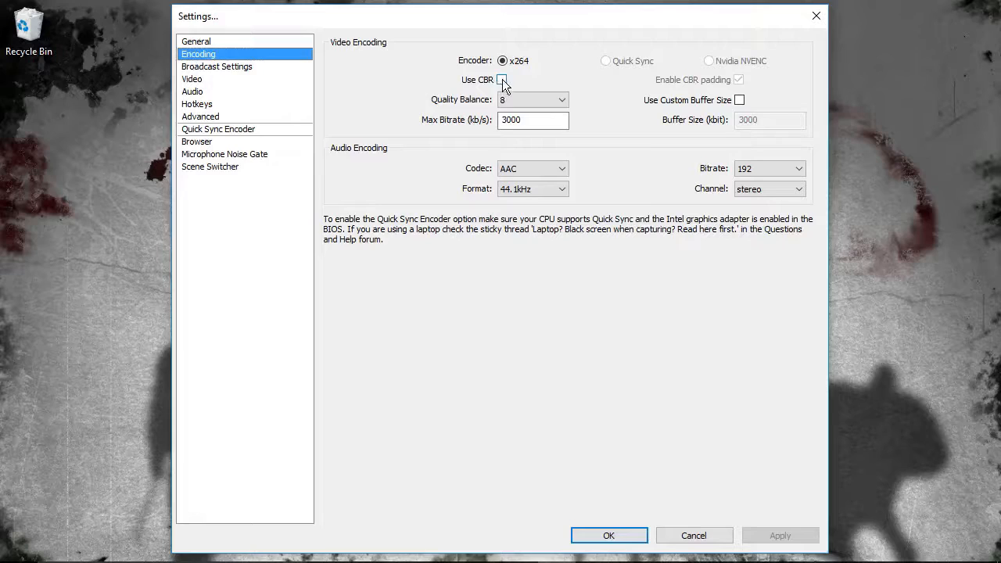
click(536, 100)
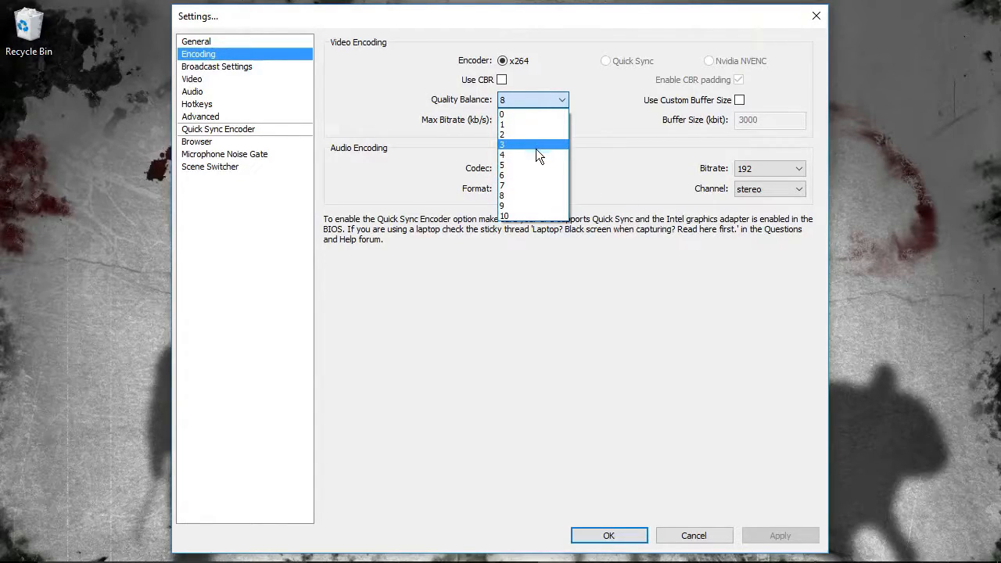
click(506, 251)
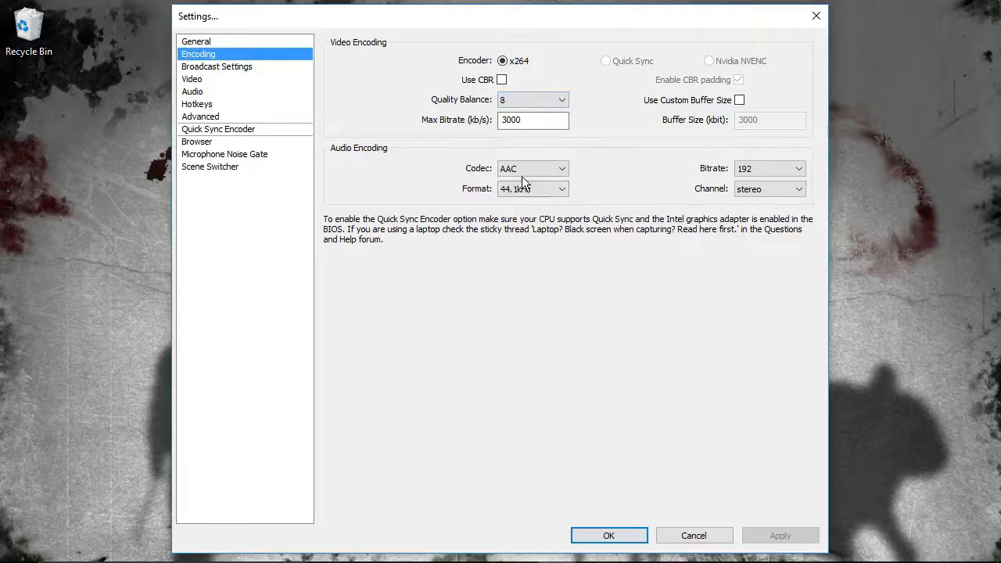
Set the maximum video bitrate to 3000 kb/s and apply the encoding settings
click(505, 120)
drag(523, 120, 501, 121)
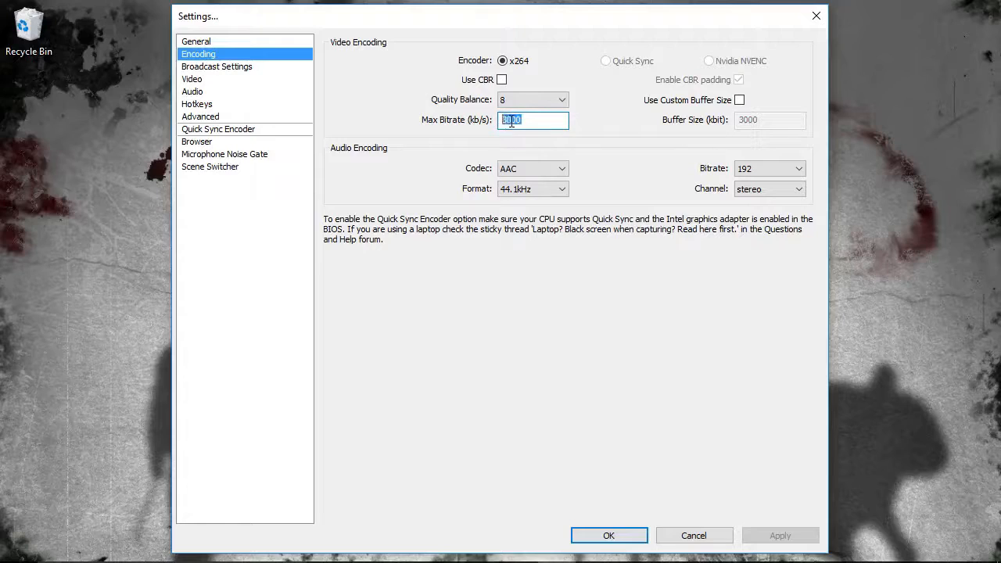
click(556, 119)
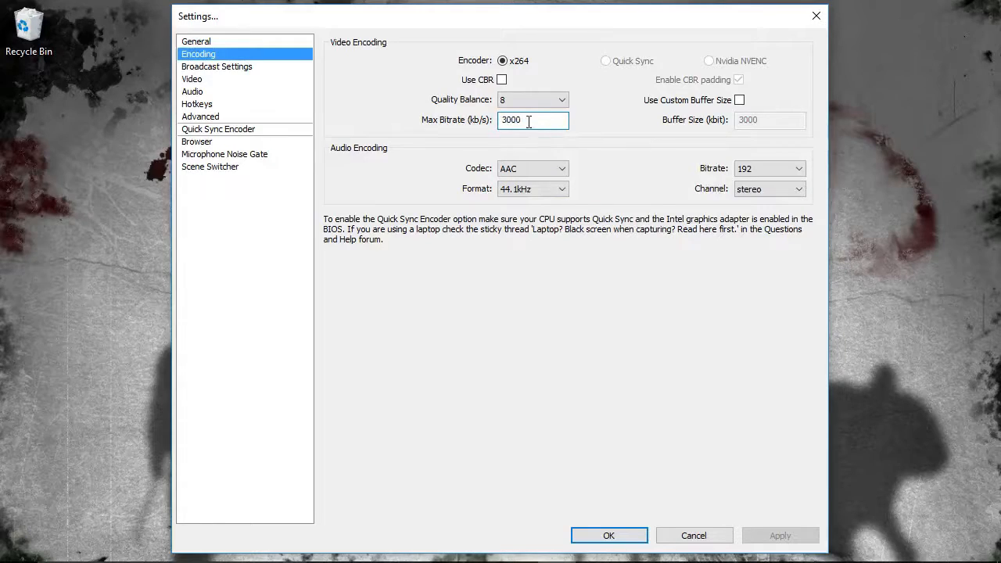
drag(562, 120, 475, 138)
click(546, 121)
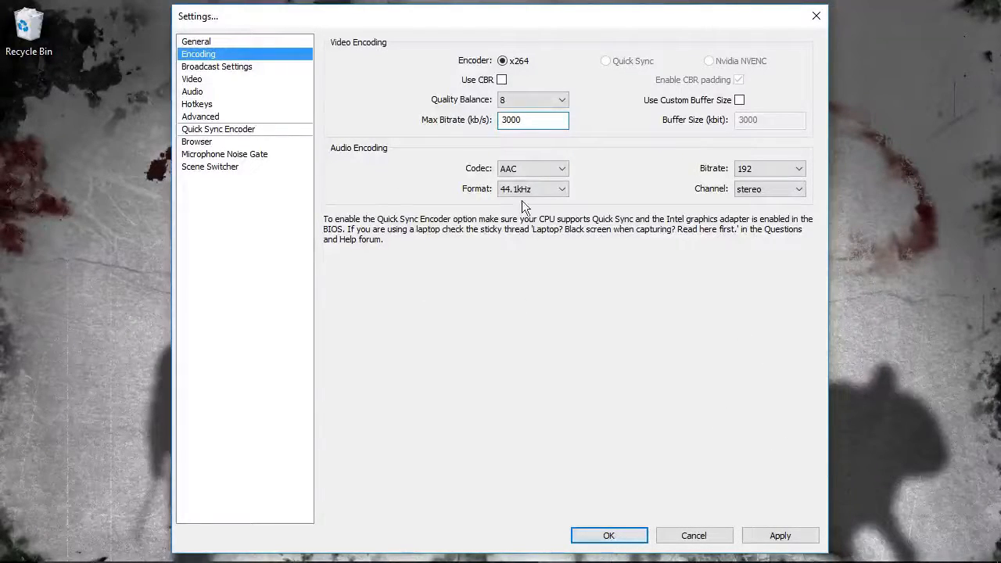
click(787, 537)
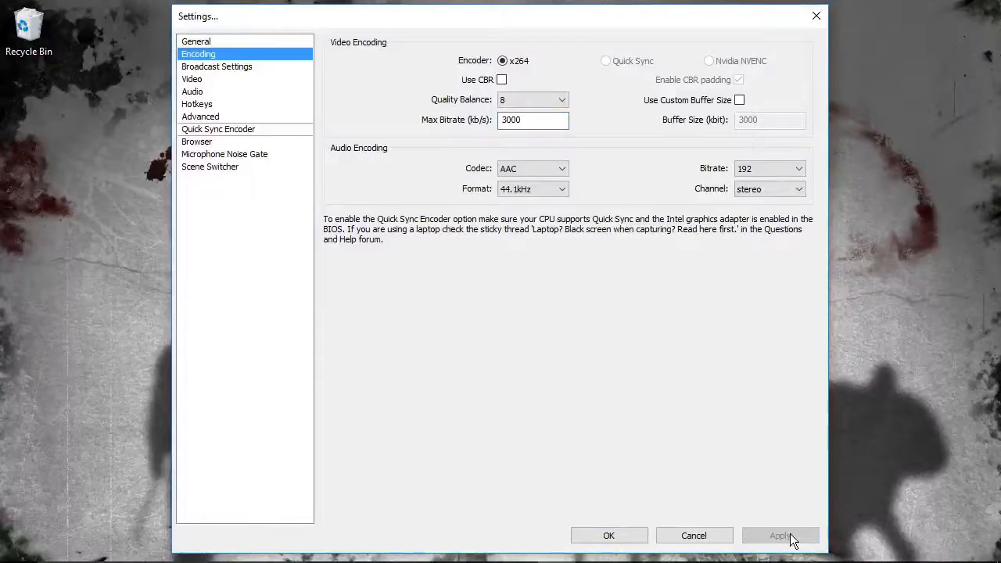
Switch the broadcast mode to Live Stream and back to File Output Only to compare the settings of both modes
click(232, 66)
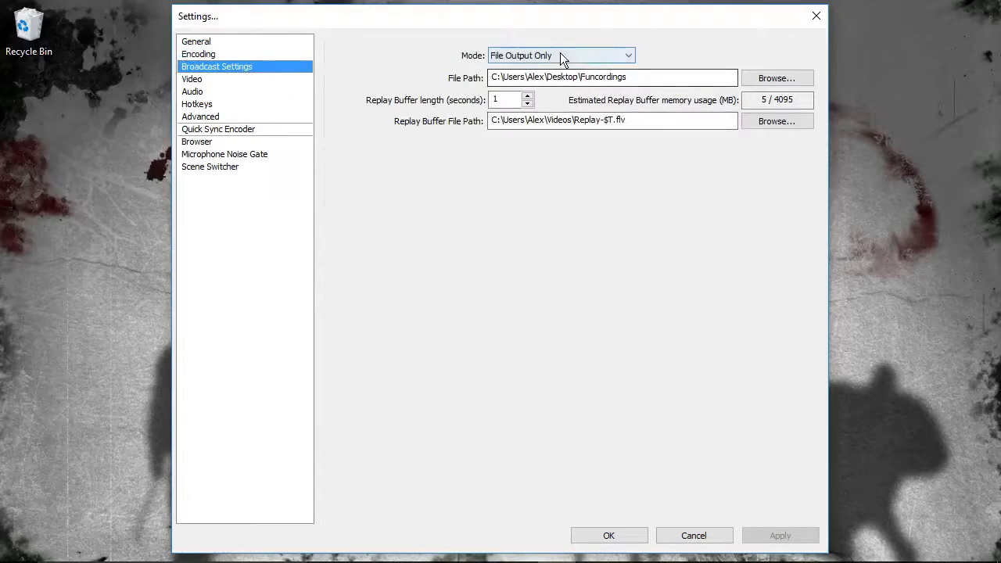
click(615, 61)
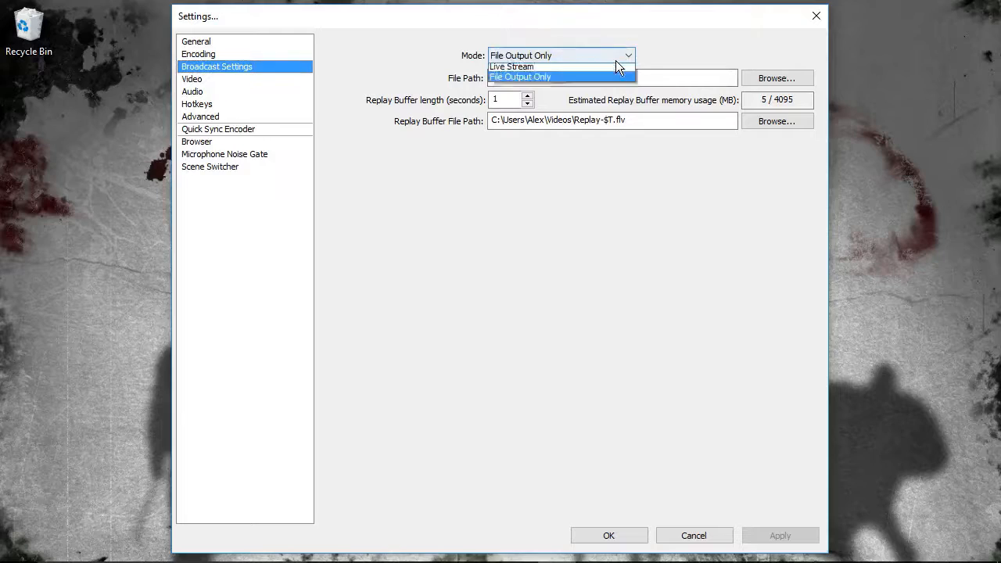
click(611, 67)
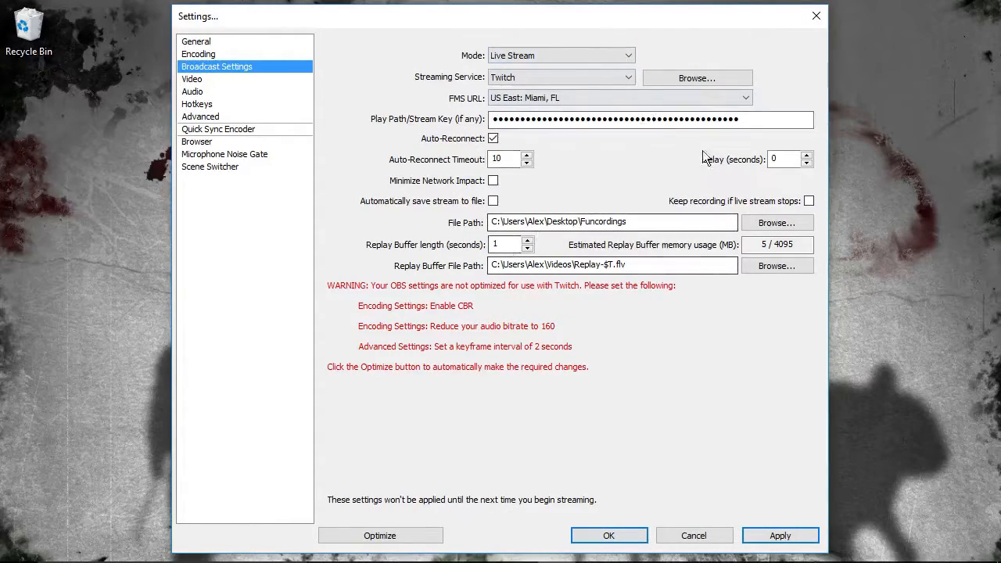
click(547, 57)
click(549, 77)
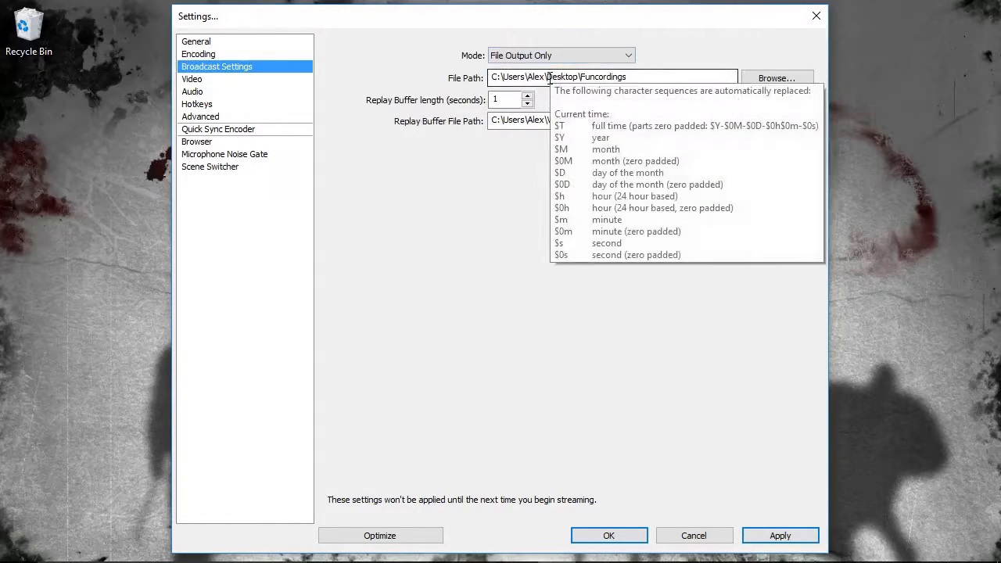
click(570, 55)
click(548, 69)
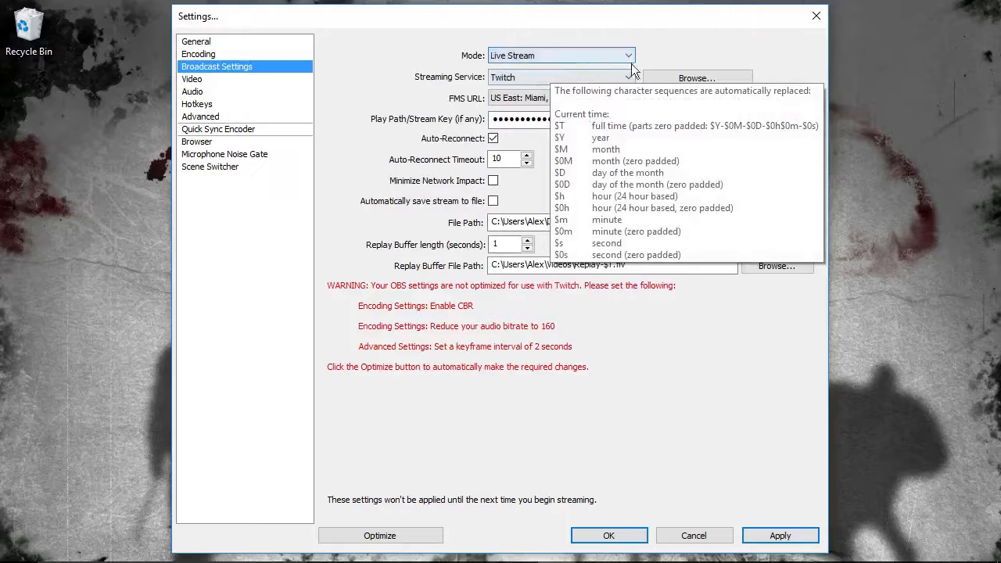
click(538, 56)
click(548, 77)
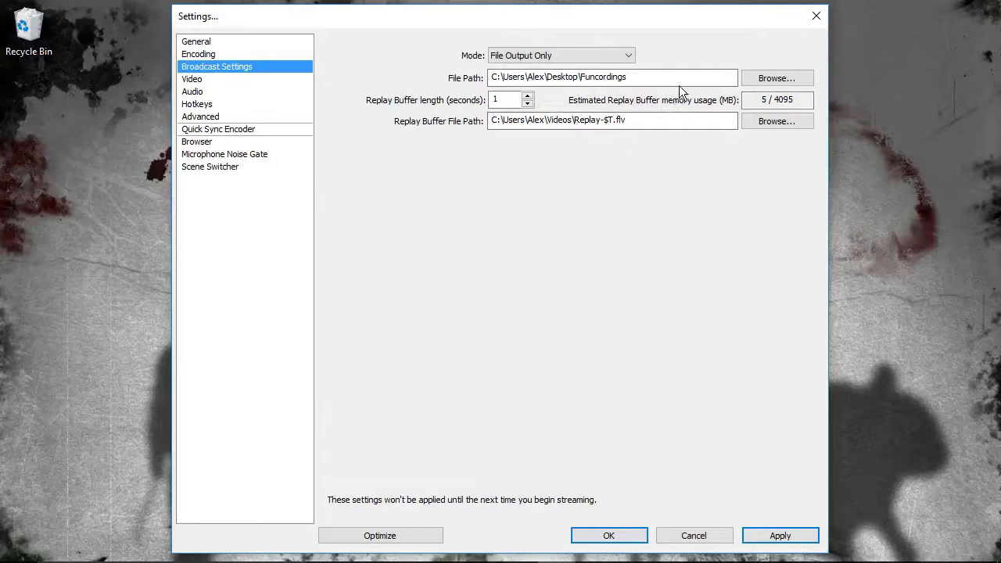
Check the save dialog for the recording file path without choosing a file, and go to the Video settings without saving the broadcast changes
click(786, 79)
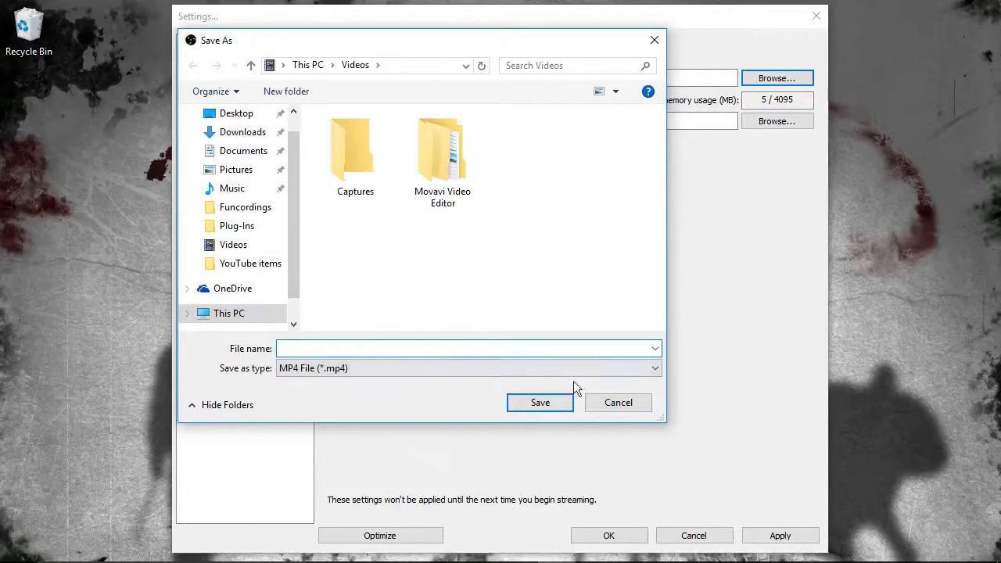
click(617, 403)
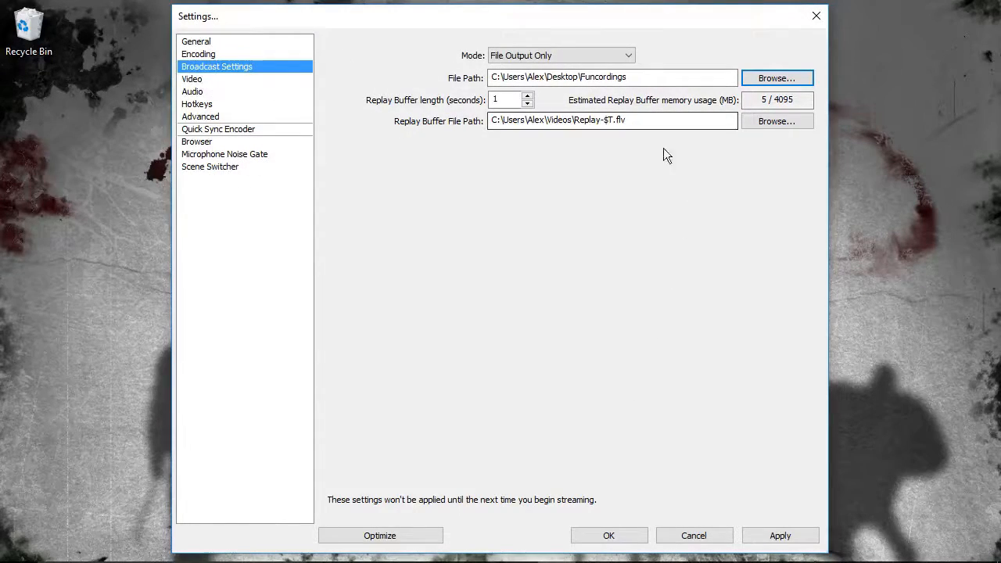
click(195, 80)
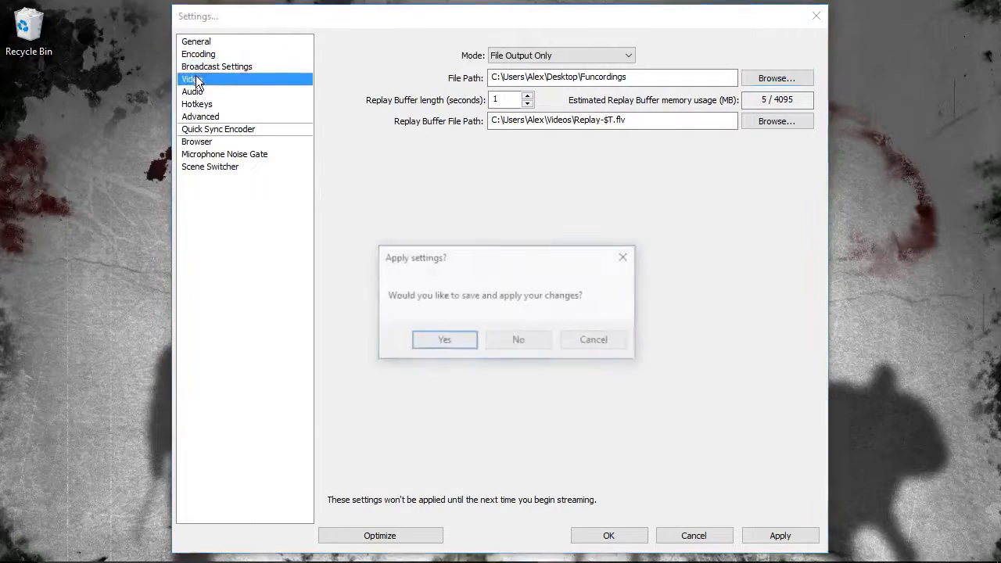
click(536, 344)
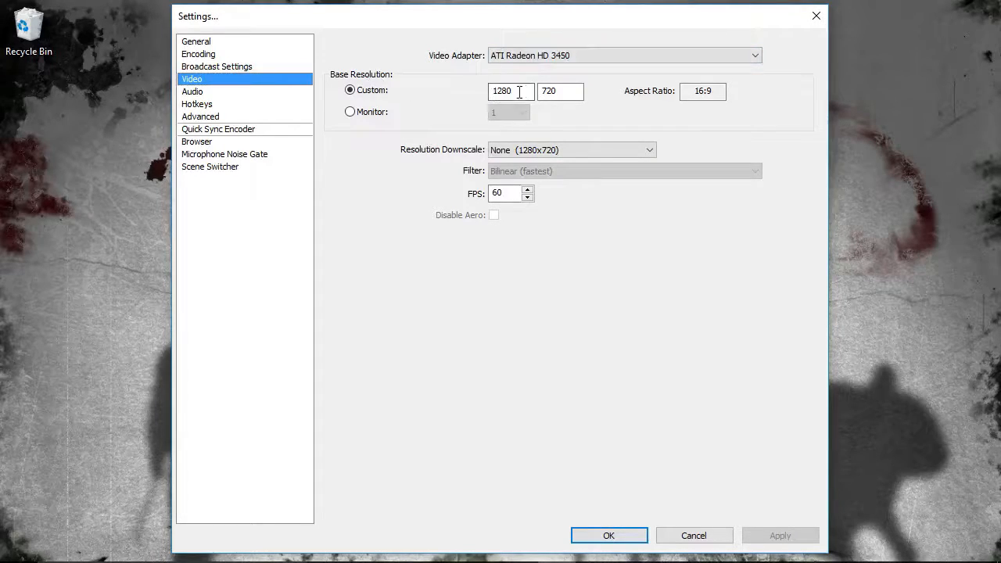
Examine the available video adapters and the resolution downscale choices, keeping the ATI Radeon HD 3450 and no downscale
click(582, 51)
click(585, 54)
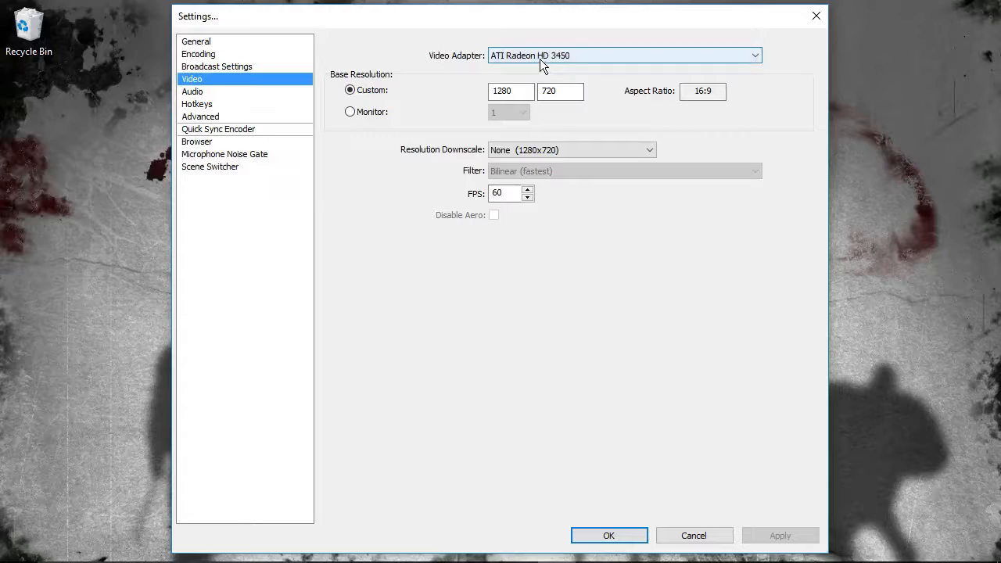
click(606, 57)
click(608, 54)
click(608, 53)
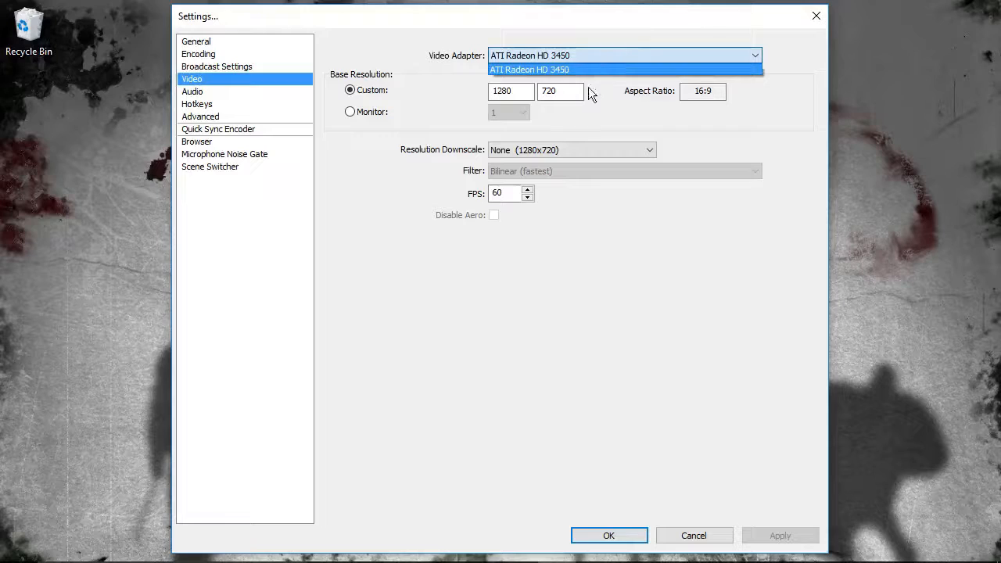
click(598, 67)
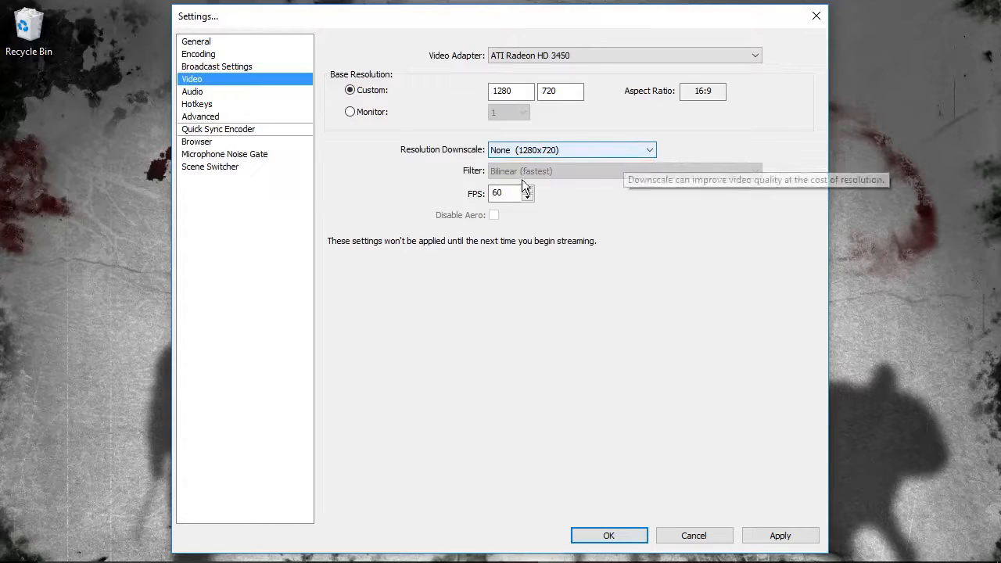
click(574, 152)
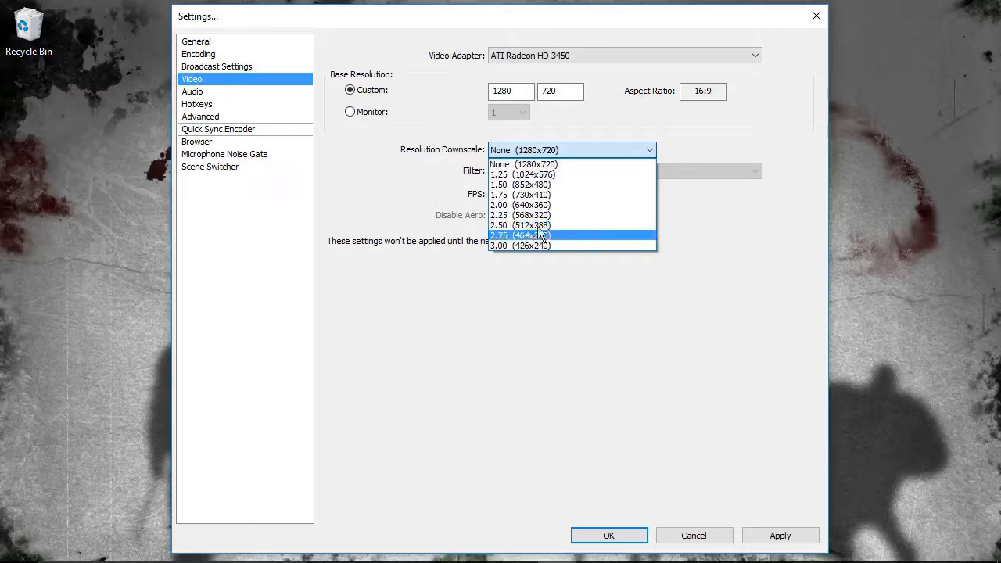
click(538, 261)
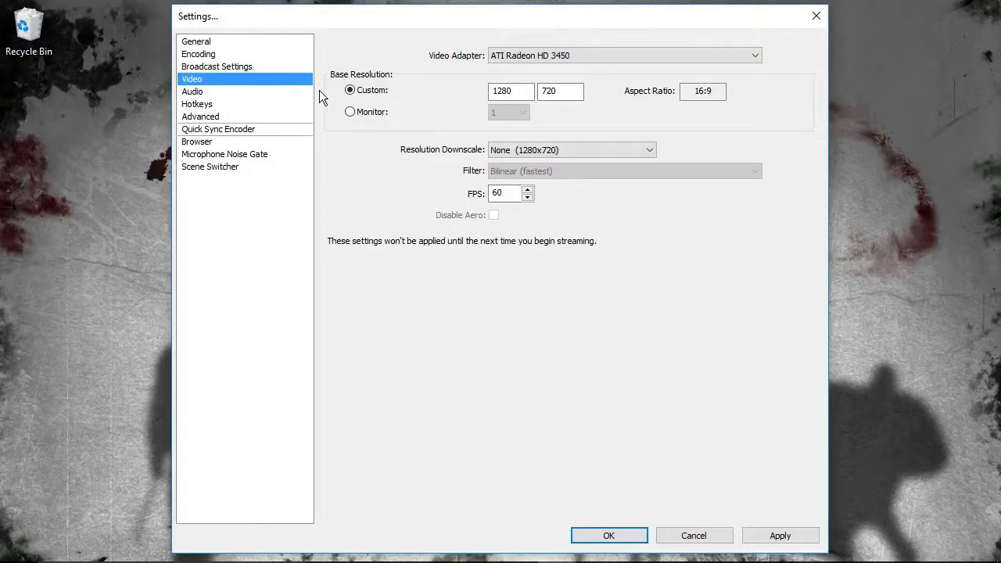
Leave the Video settings without saving, and review the Audio settings and the assigned hotkeys
click(199, 95)
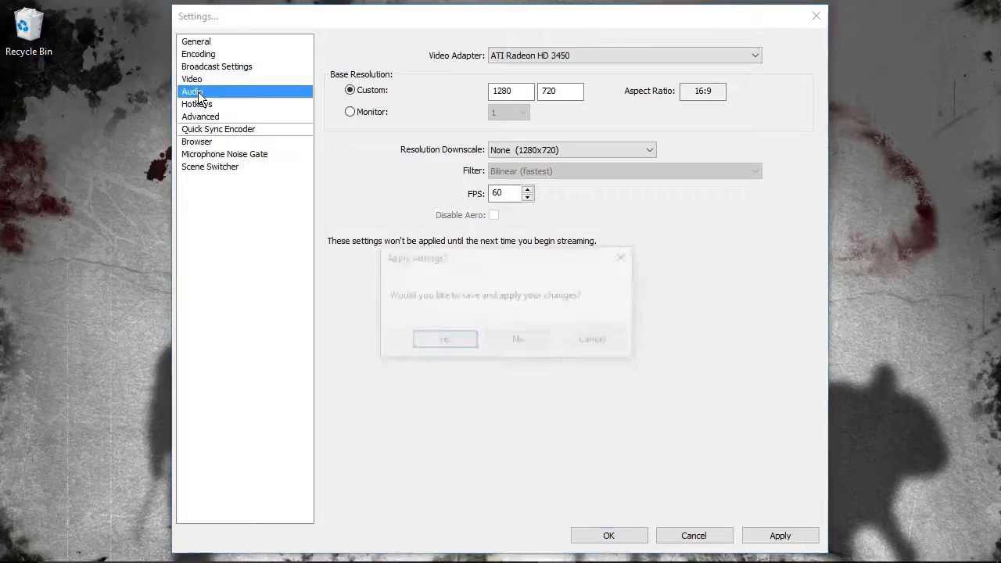
click(538, 342)
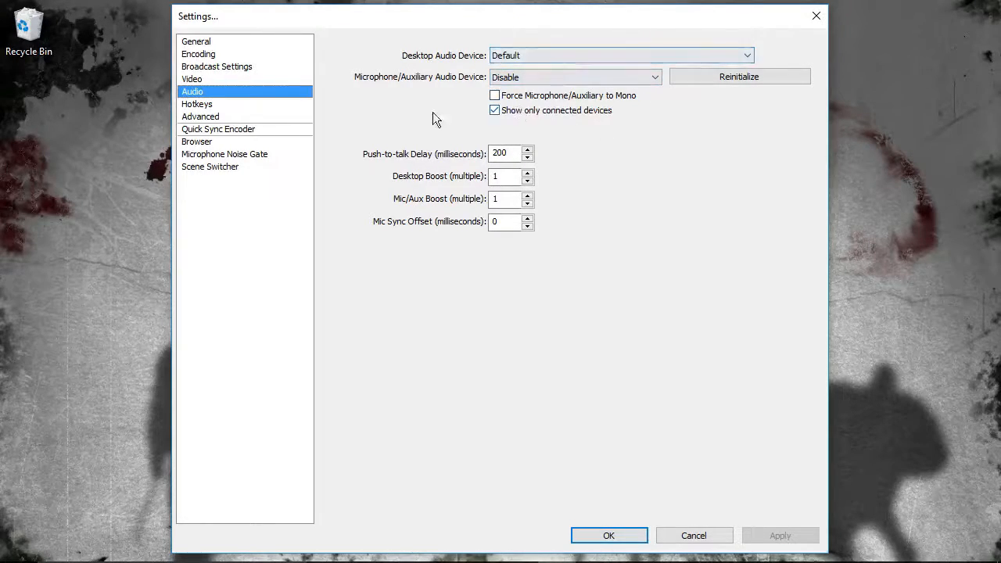
click(196, 104)
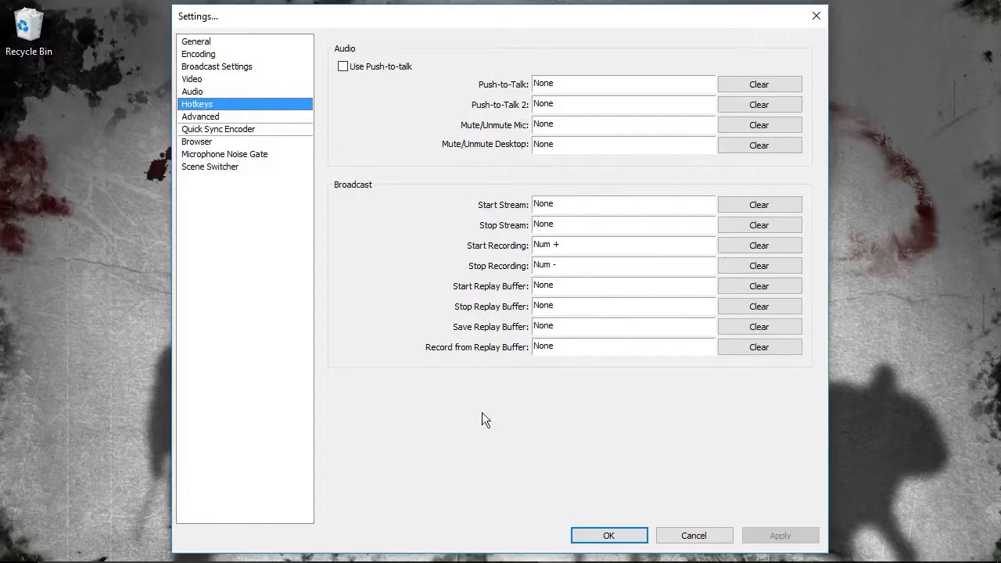
Review the x264 CPU preset and encoding profile choices in the Advanced settings, keeping veryfast and main
click(208, 117)
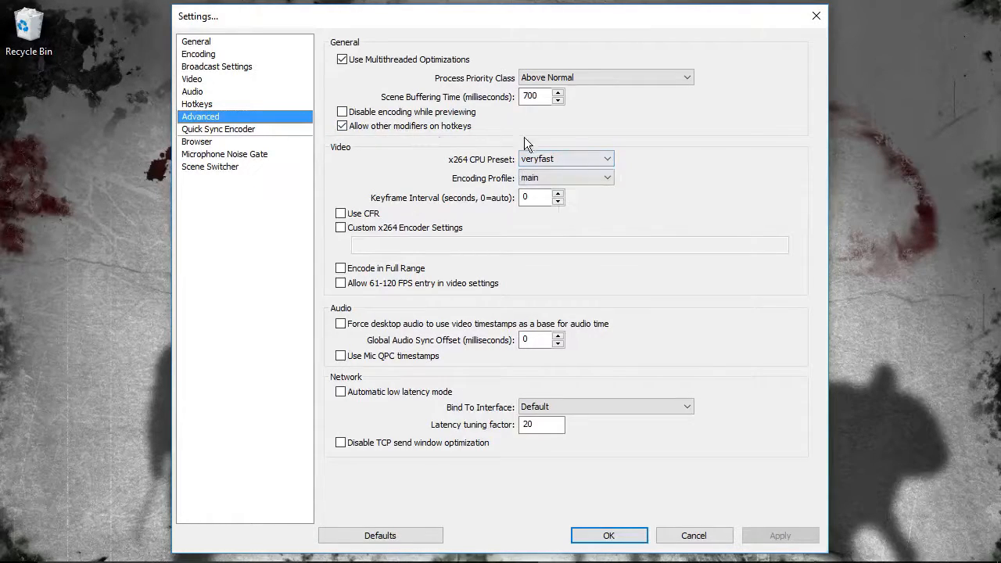
mouse_move(553, 162)
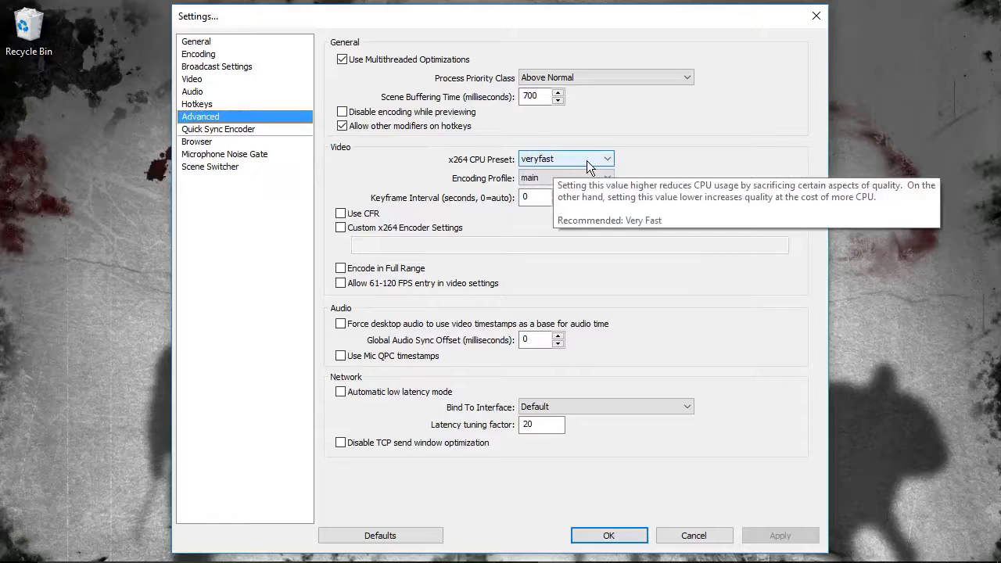
click(588, 164)
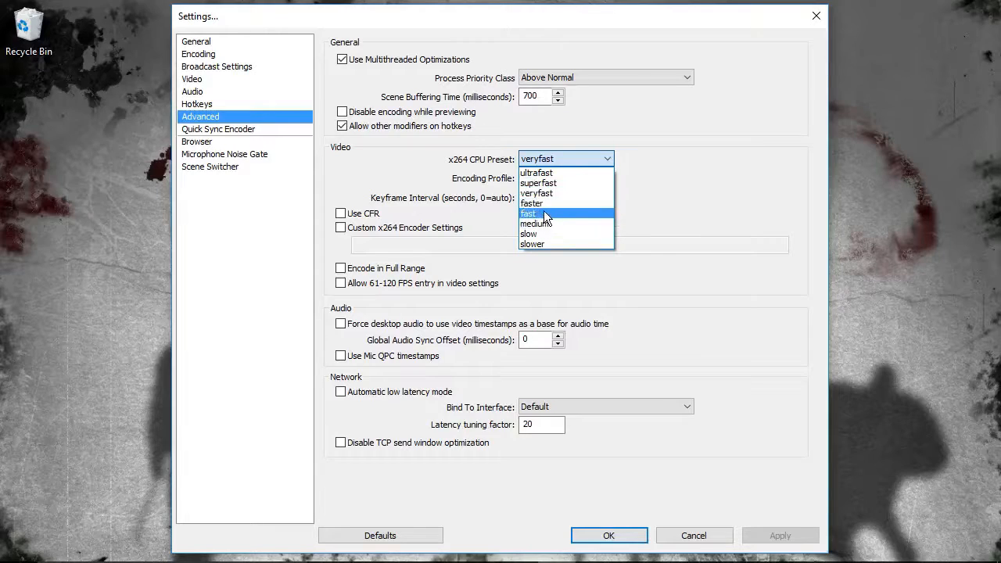
click(559, 158)
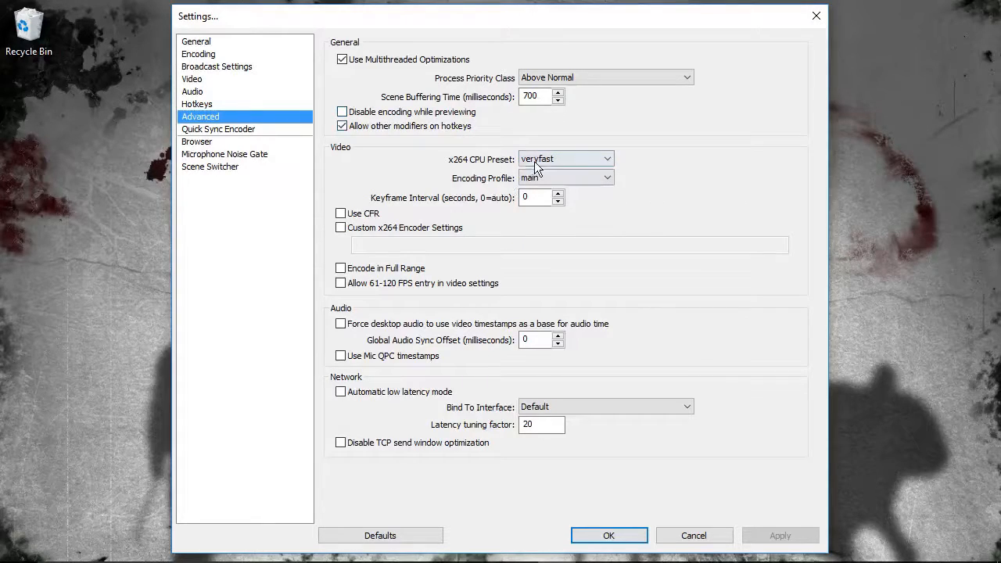
click(576, 177)
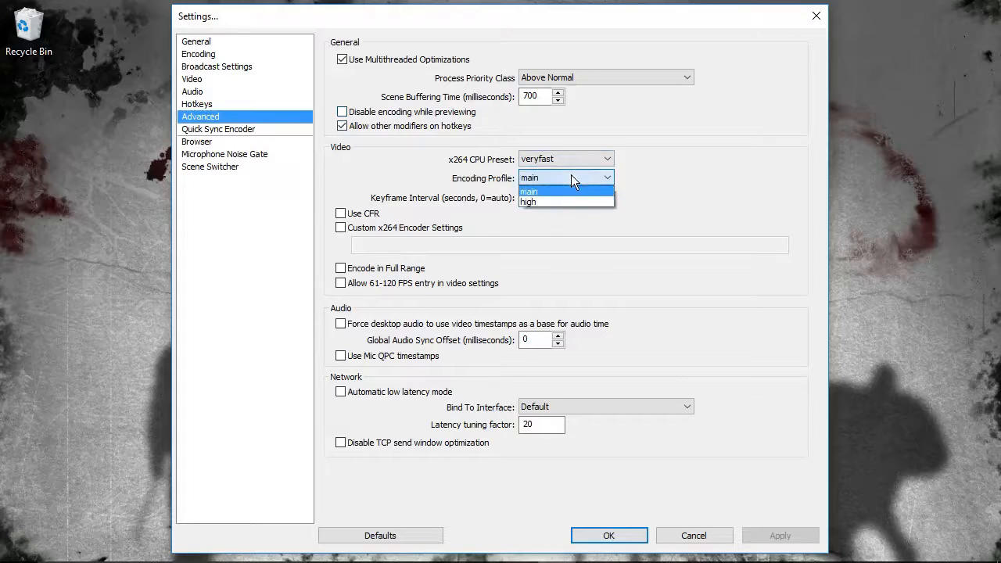
click(571, 177)
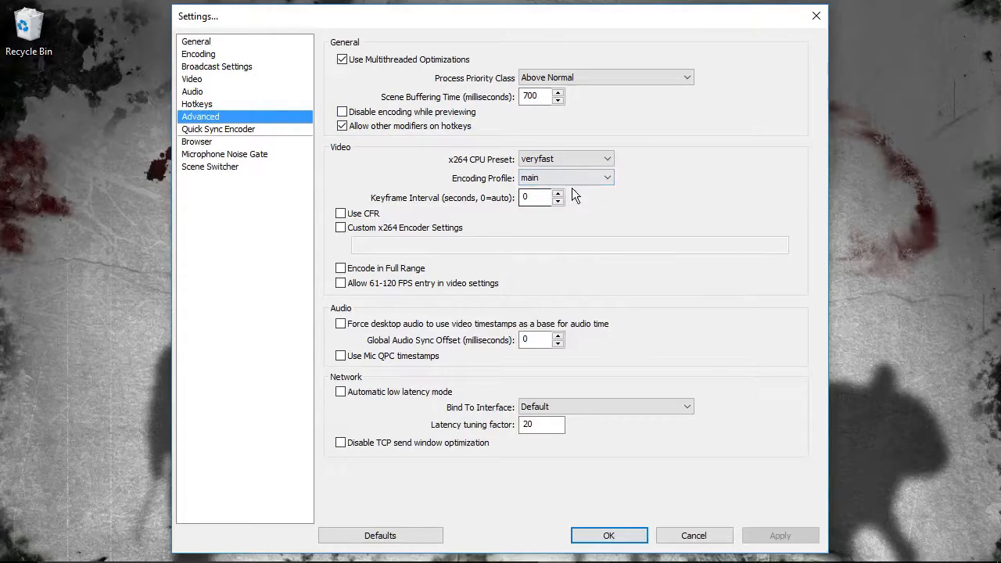
Check the keyframe interval and latency tuning factor without changing them, and close the settings with confirmation
click(535, 196)
click(539, 424)
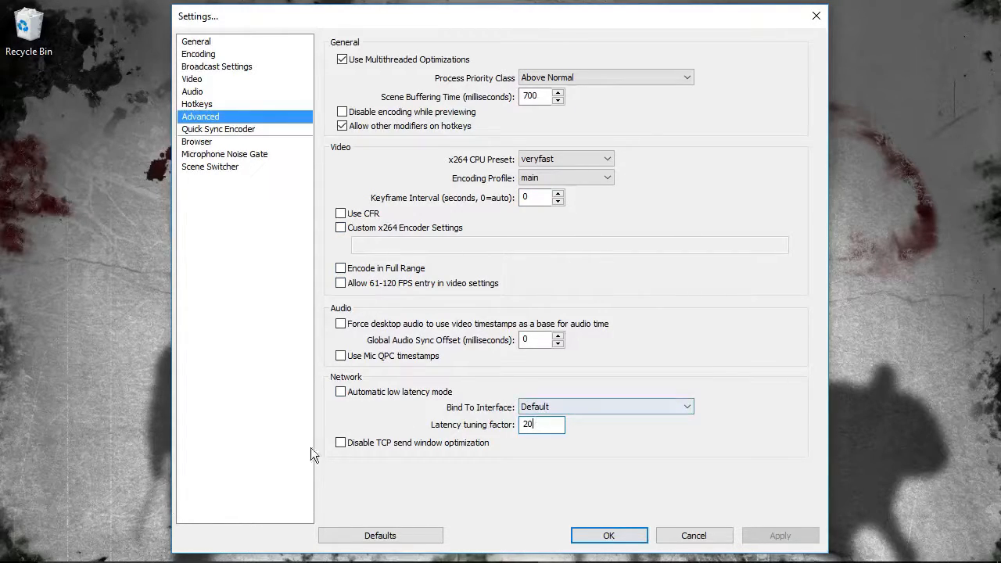
drag(547, 425, 508, 428)
click(552, 422)
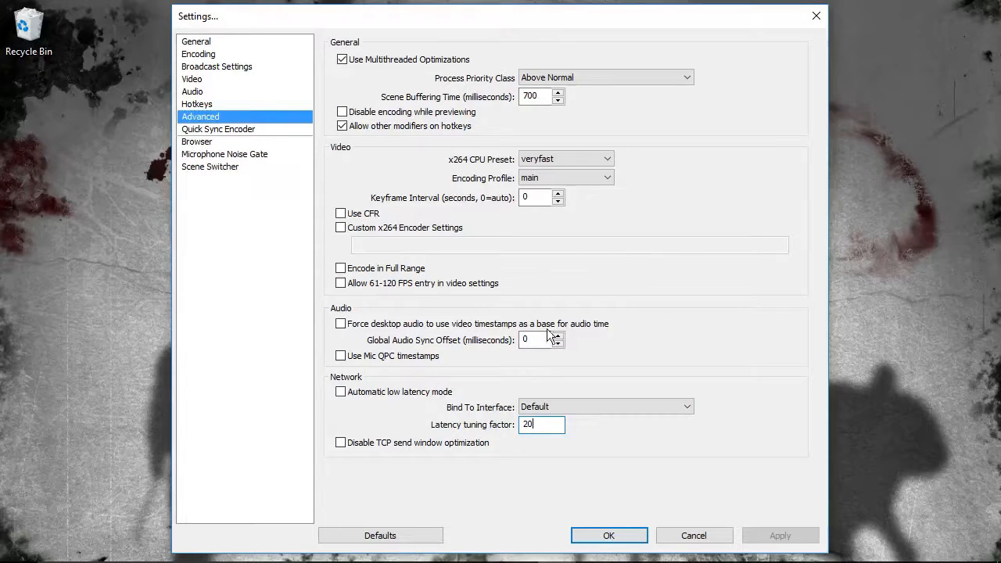
click(595, 538)
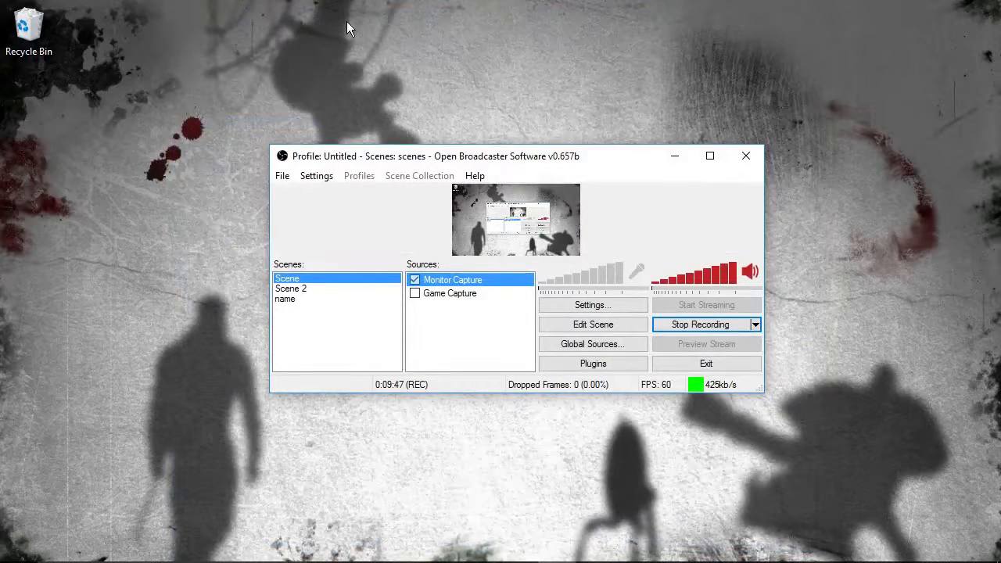